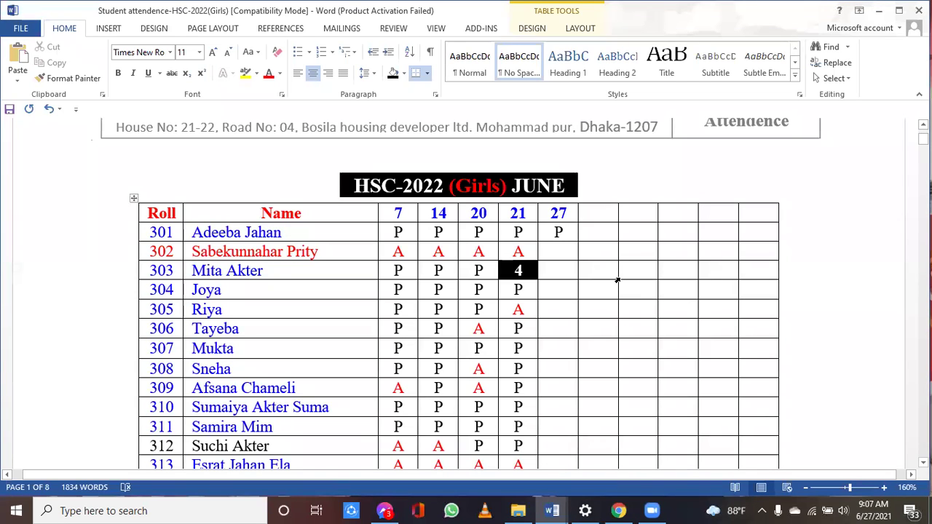
Enter P in the 27 column for rolls 303, 305 and 307
{"action": "type", "text": "P"}
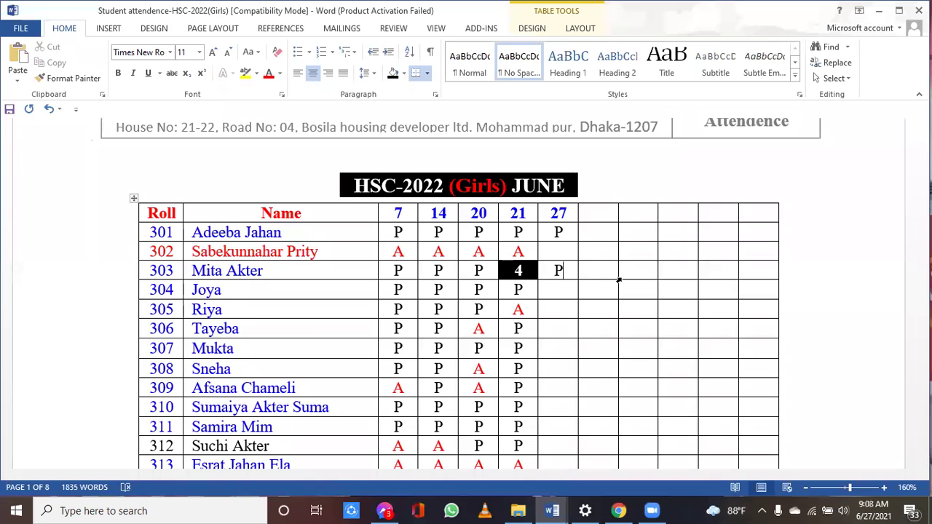
{"action": "key", "text": "Down"}
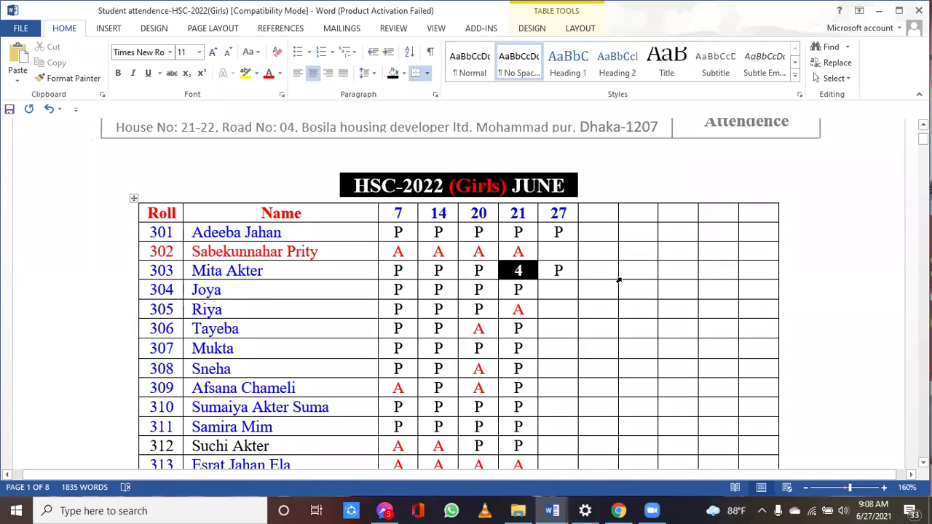
{"action": "type", "text": "P"}
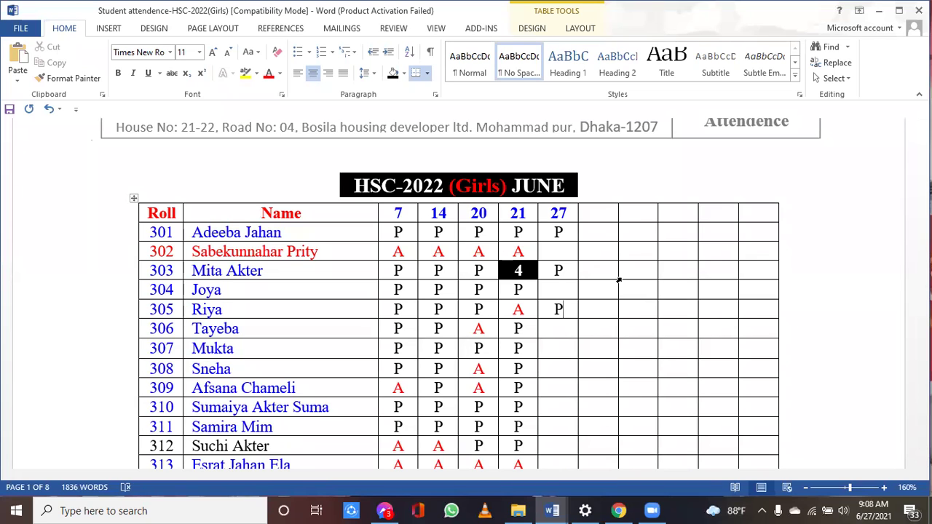
{"action": "key", "text": "Down"}
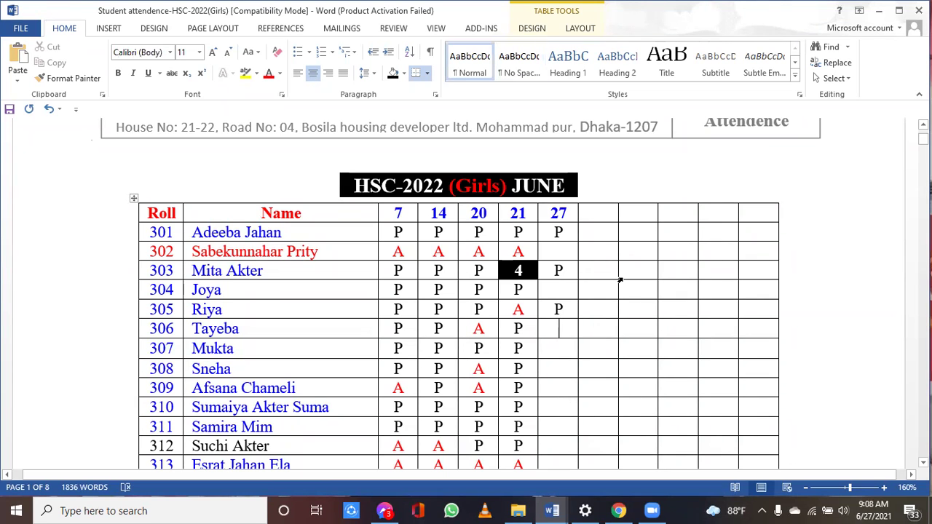
{"action": "key", "text": "Down"}
{"action": "type", "text": "P"}
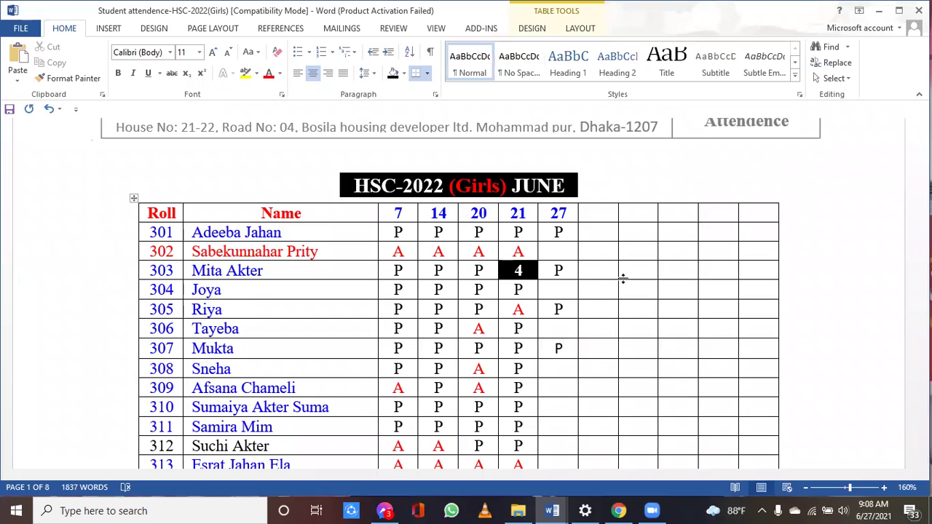
Set the font of the 27 column cells from roll 306 through 313 to Times New Roman
{"action": "left_click_drag", "start_coordinate": [556, 327], "coordinate": [562, 459]}
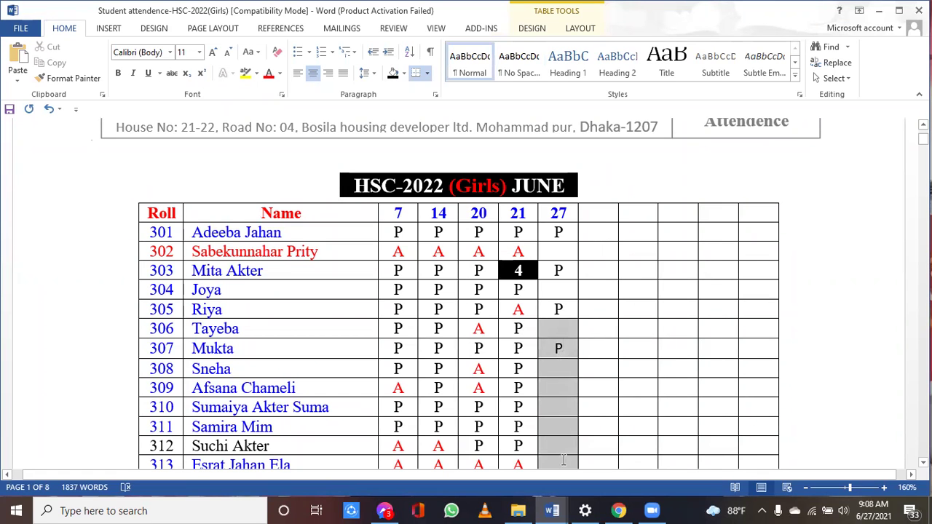
{"action": "left_click", "coordinate": [170, 52]}
{"action": "left_click", "coordinate": [155, 119]}
{"action": "left_click", "coordinate": [479, 352]}
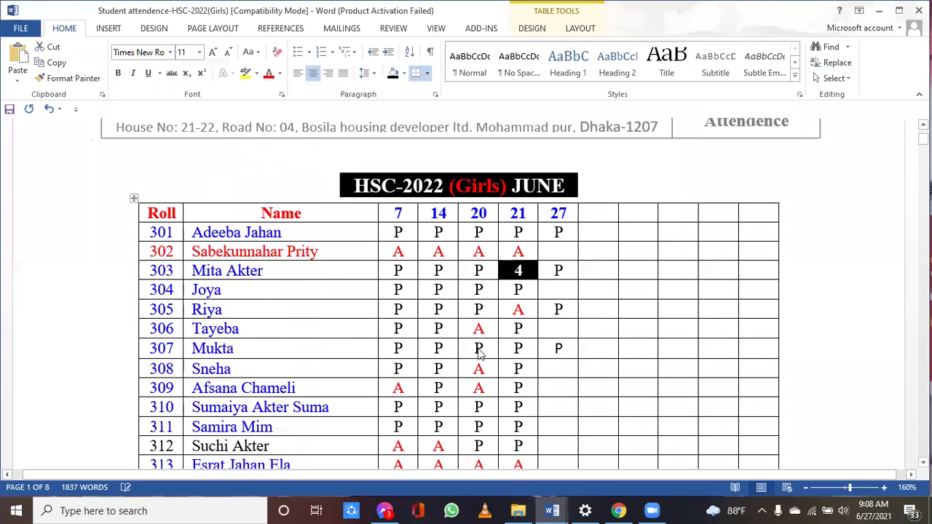
Enter P in the 27 column for rolls 308, 311 and 312, leaving 309 and 310 blank
{"action": "left_click", "coordinate": [566, 373]}
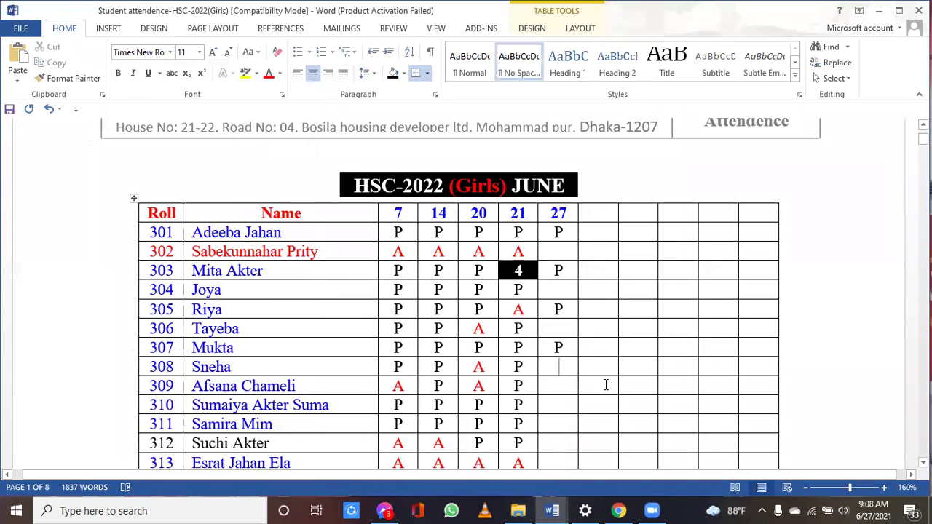
{"action": "type", "text": "P"}
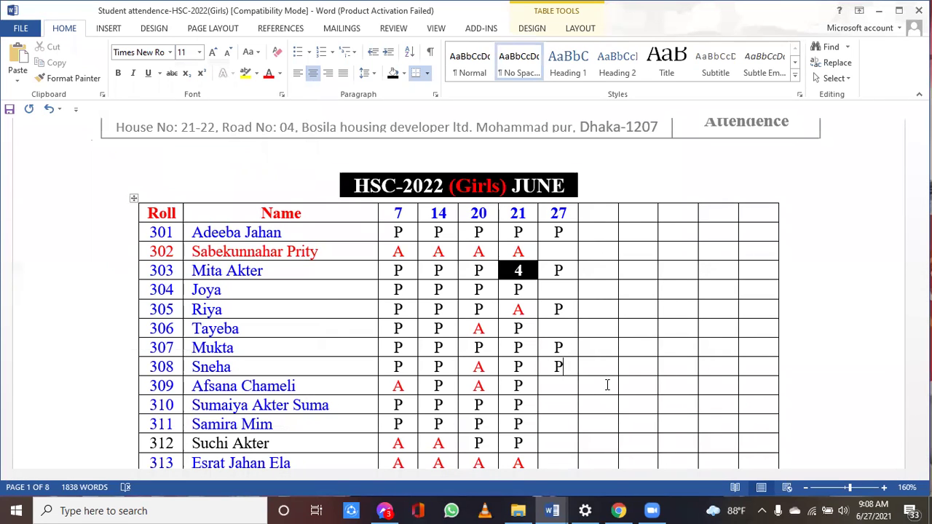
{"action": "key", "text": "Down"}
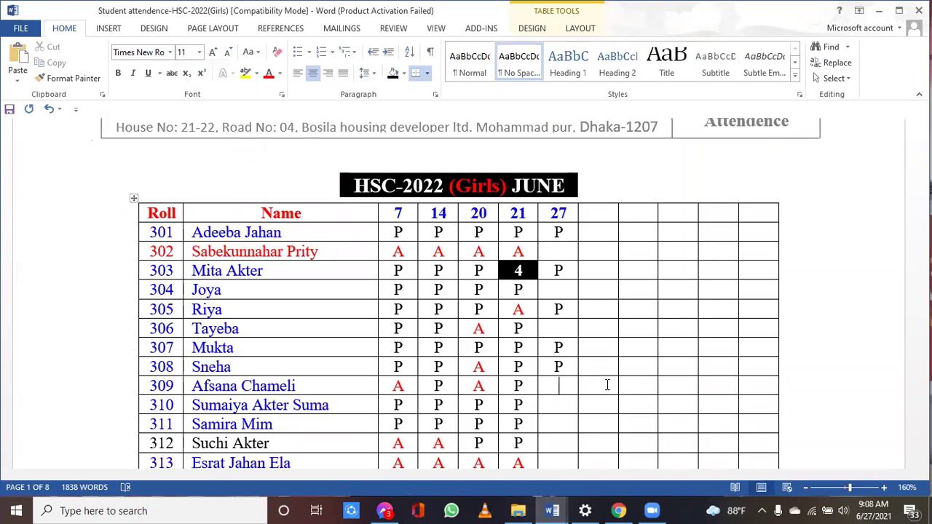
{"action": "key", "text": "Down"}
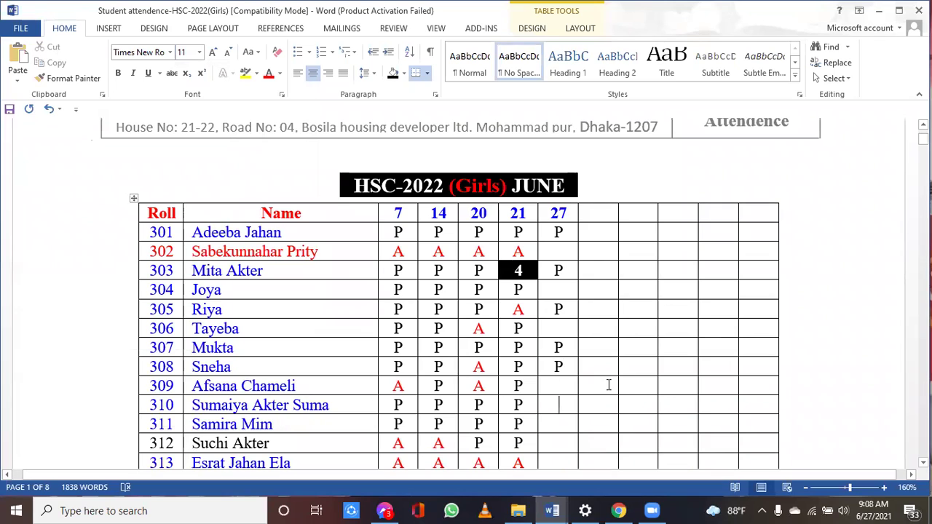
{"action": "key", "text": "Down"}
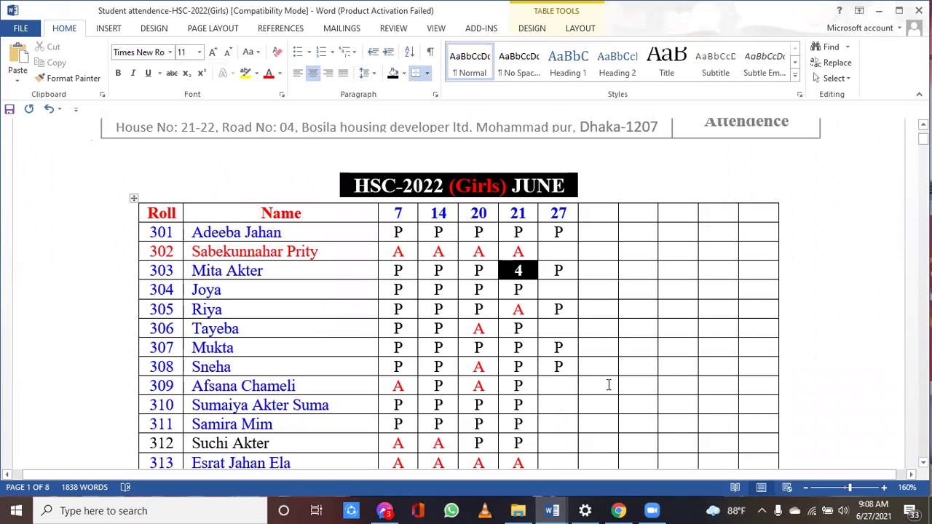
{"action": "type", "text": "P"}
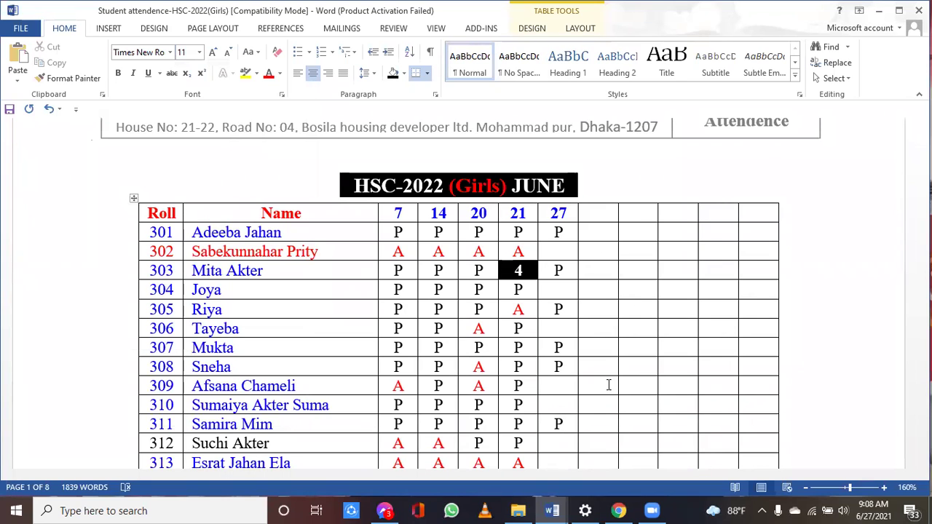
{"action": "key", "text": "Down"}
{"action": "type", "text": "P"}
Enter P in the 27 column for rolls 315 and 317, skipping 313, 314 and 316
{"action": "scroll", "coordinate": [610, 381], "scroll_direction": "down", "scroll_amount": 2}
{"action": "scroll", "coordinate": [610, 381], "scroll_direction": "down", "scroll_amount": 3}
{"action": "left_click", "coordinate": [558, 259]}
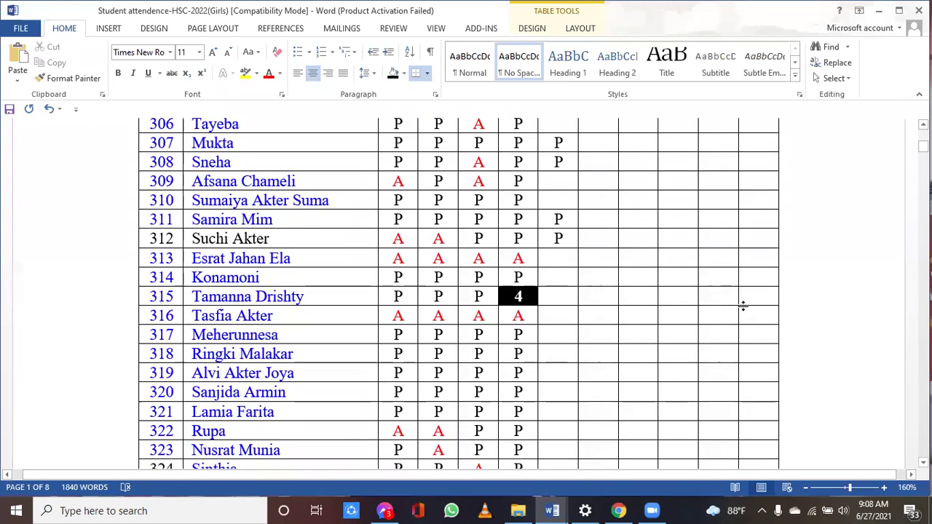
{"action": "key", "text": "Down"}
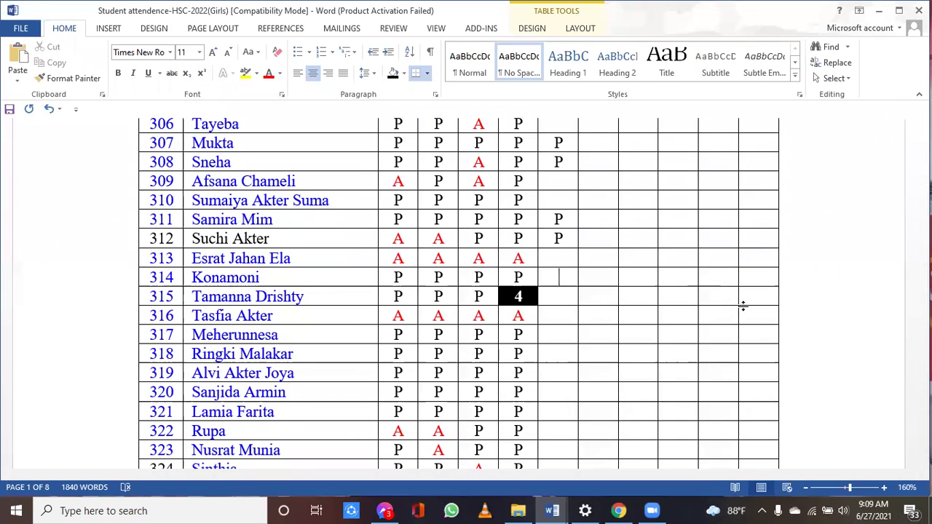
{"action": "key", "text": "Down"}
{"action": "type", "text": "P"}
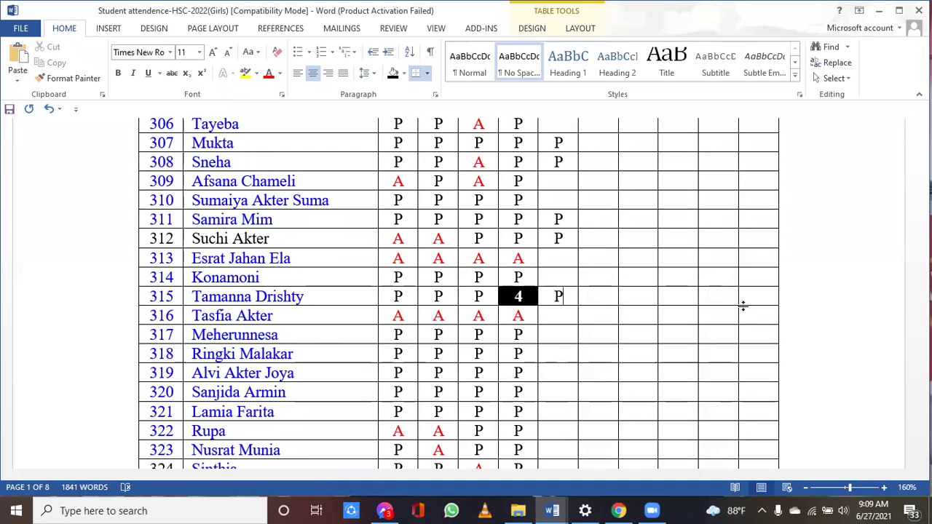
{"action": "key", "text": "Down"}
{"action": "key", "text": "Down"}
{"action": "type", "text": "P"}
Enter P in the 27 column for rolls 319, 320 and 321, skipping 318
{"action": "key", "text": "Down"}
{"action": "key", "text": "Down"}
{"action": "type", "text": "P"}
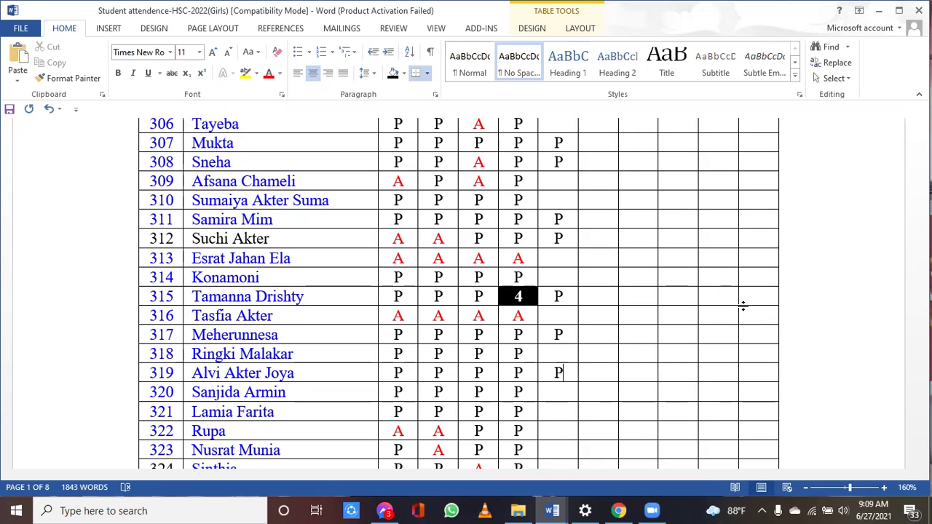
{"action": "type", "text": "P"}
{"action": "key", "text": "Down"}
{"action": "type", "text": "P"}
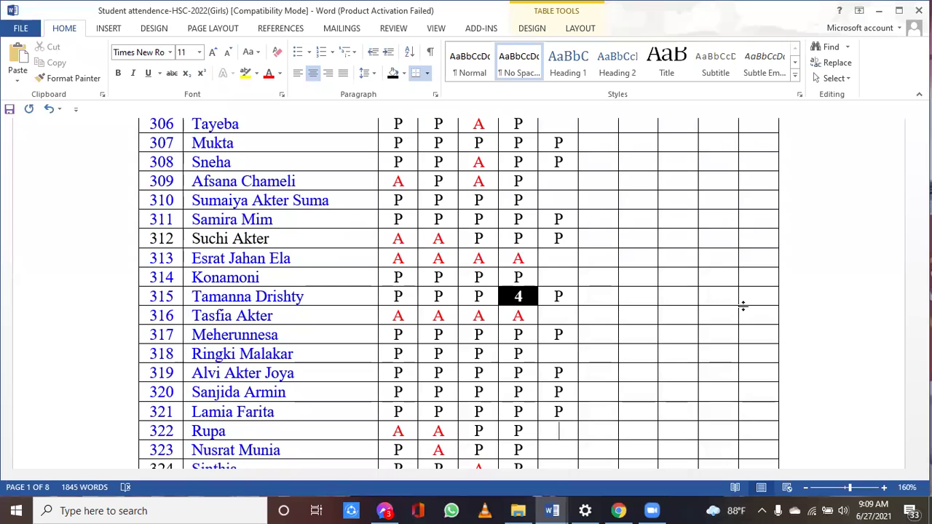
Enter P in the 27 column for rolls 324, 327 and 328, leaving 322, 323, 325 and 326 blank
{"action": "scroll", "coordinate": [742, 306], "scroll_direction": "down", "scroll_amount": 5}
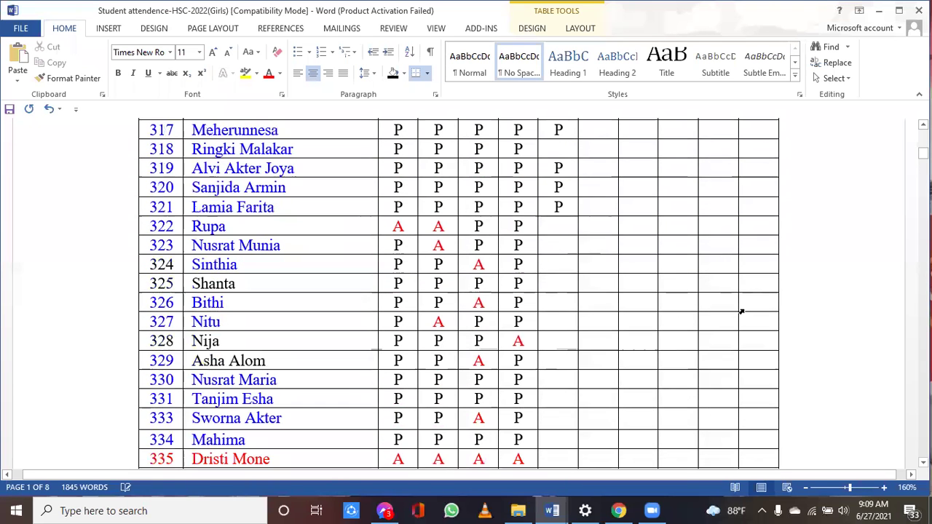
{"action": "key", "text": "Down"}
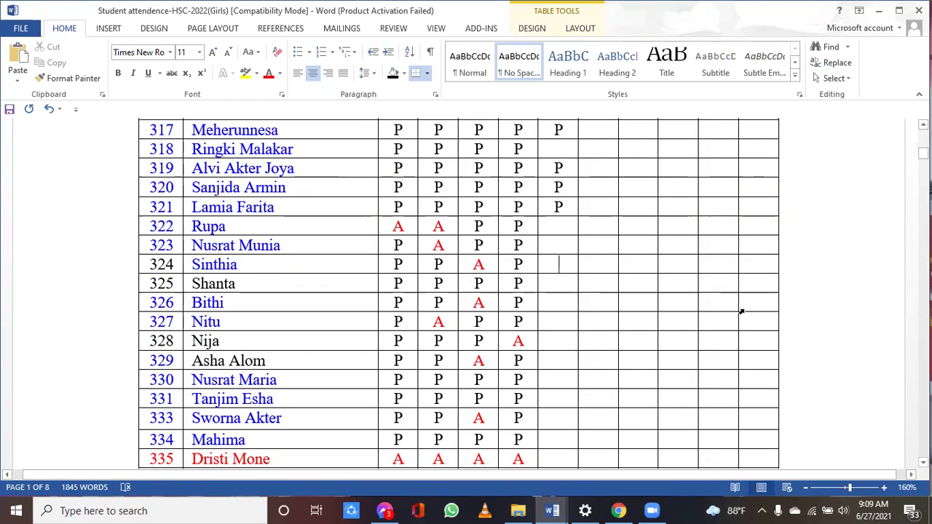
{"action": "type", "text": "P"}
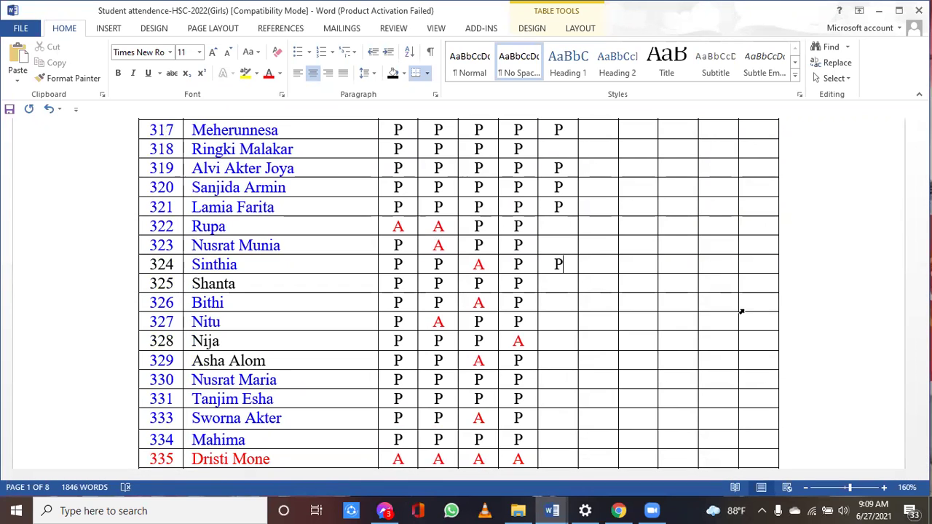
{"action": "key", "text": "Down"}
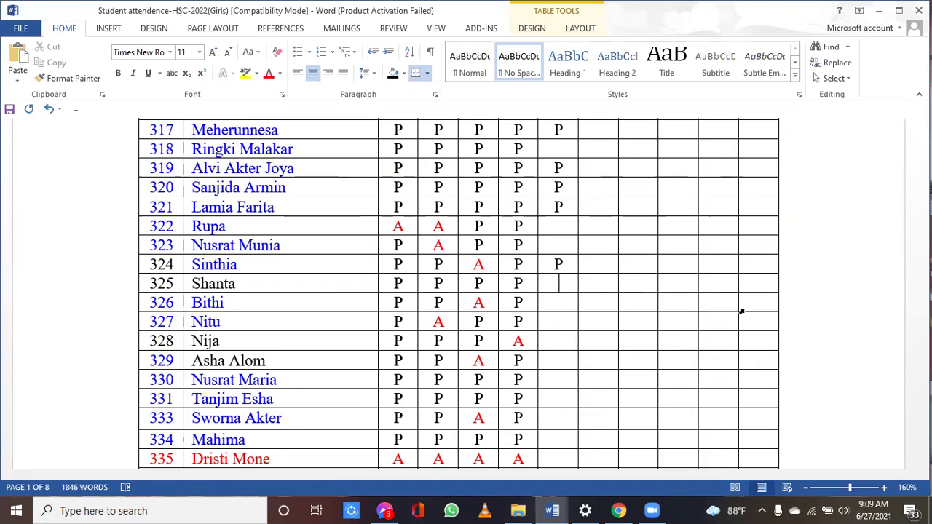
{"action": "key", "text": "Down"}
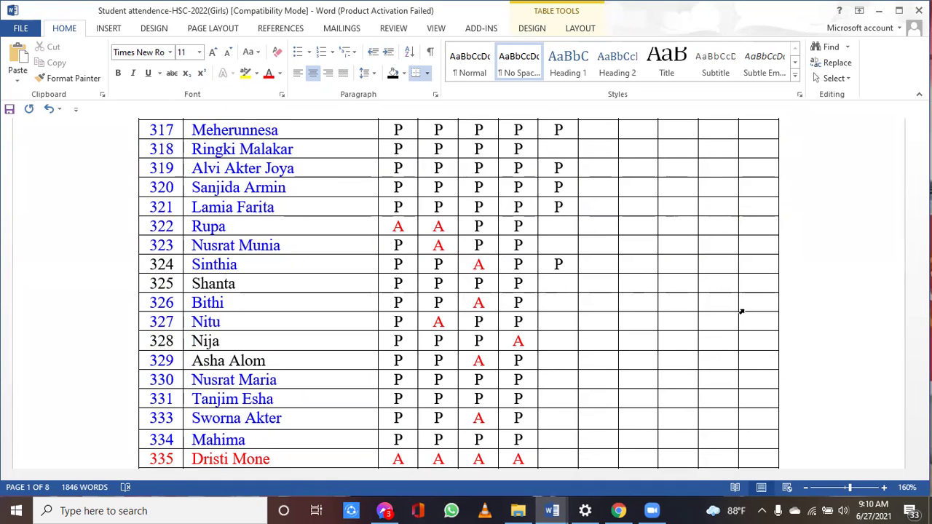
{"action": "type", "text": "P"}
{"action": "key", "text": "Down"}
{"action": "type", "text": "P"}
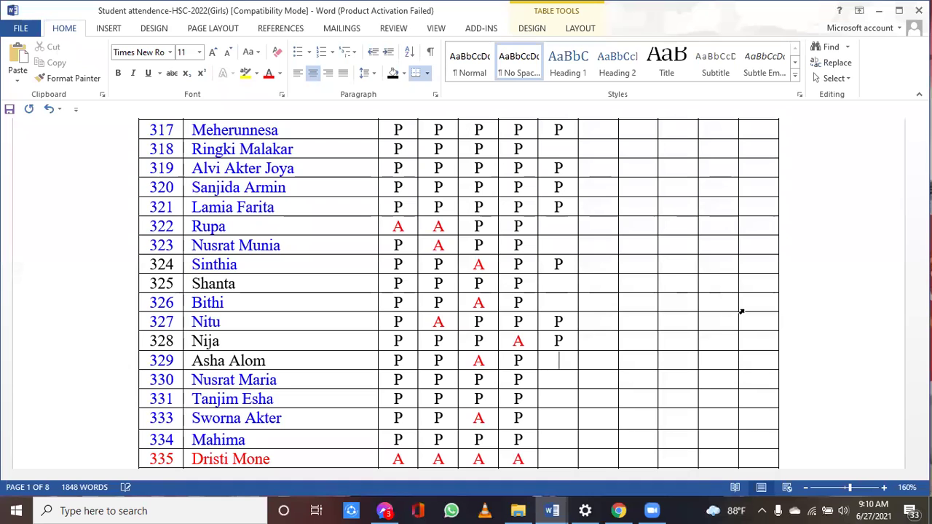
Enter P in the 27 column for rolls 334 and 336, leaving 329 through 333 and 335 blank
{"action": "key", "text": "Down"}
{"action": "key", "text": "Down"}
{"action": "key", "text": "Down"}
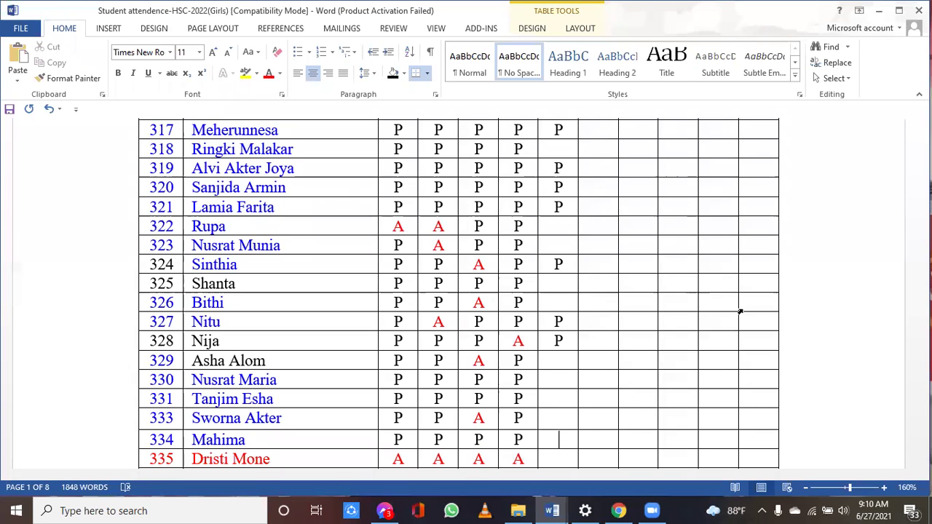
{"action": "key", "text": "Down"}
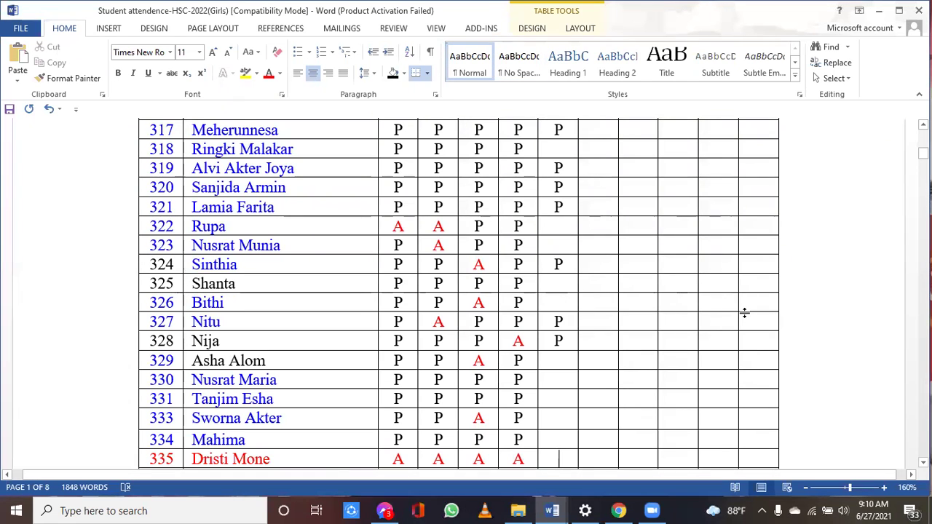
{"action": "scroll", "coordinate": [744, 313], "scroll_direction": "down", "scroll_amount": 2}
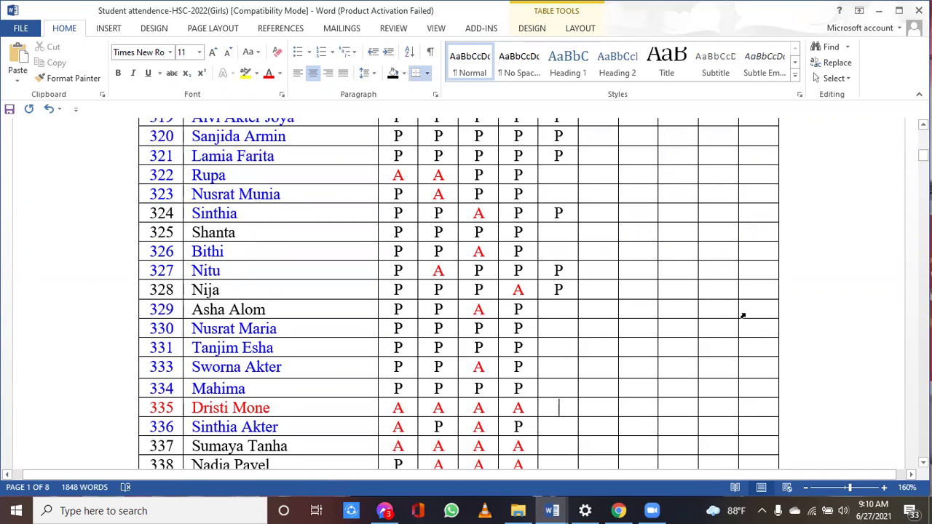
{"action": "key", "text": "Up"}
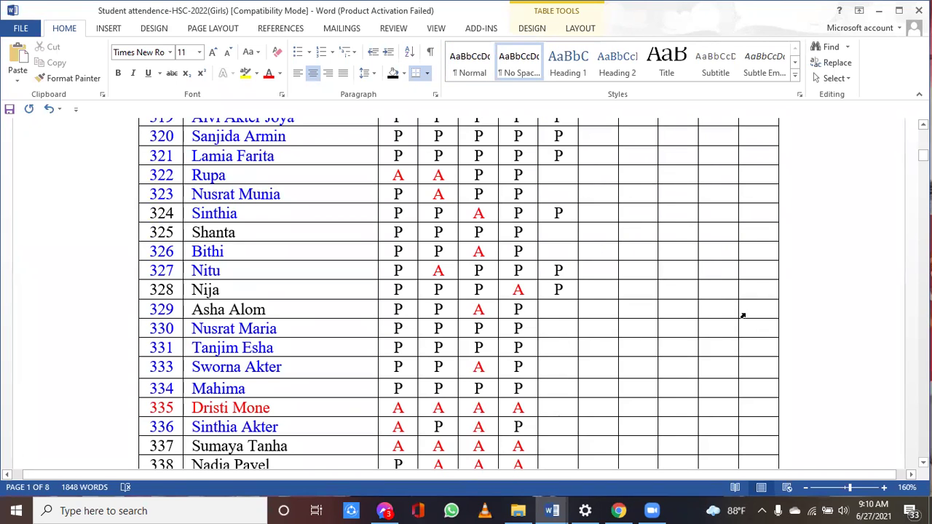
{"action": "type", "text": "P"}
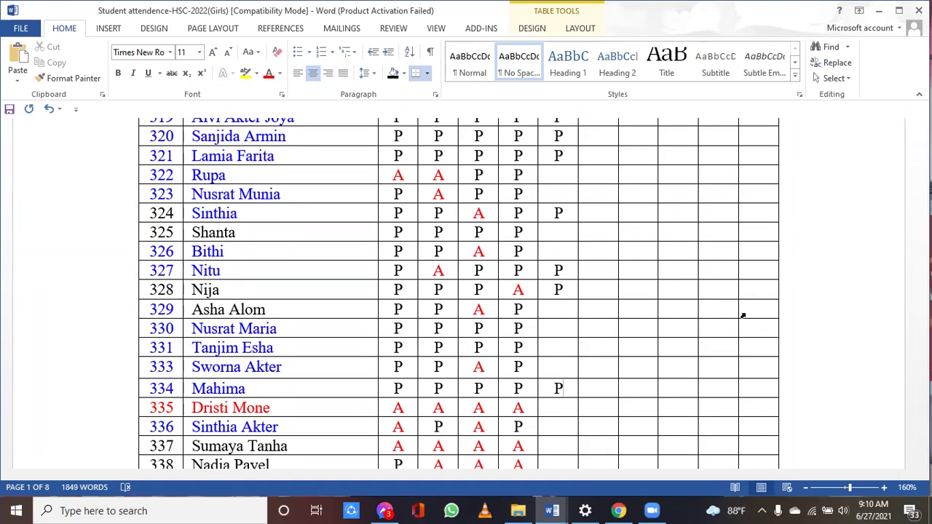
{"action": "key", "text": "Down"}
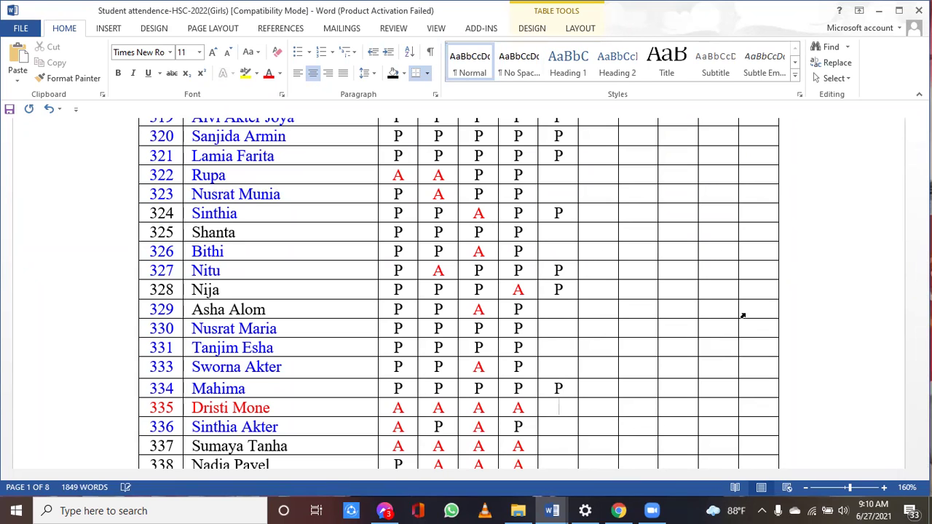
{"action": "key", "text": "Down"}
{"action": "type", "text": "P"}
Enter P in the 27 column for rolls 339, 340 and 341, skipping 337 and 338
{"action": "key", "text": "Down"}
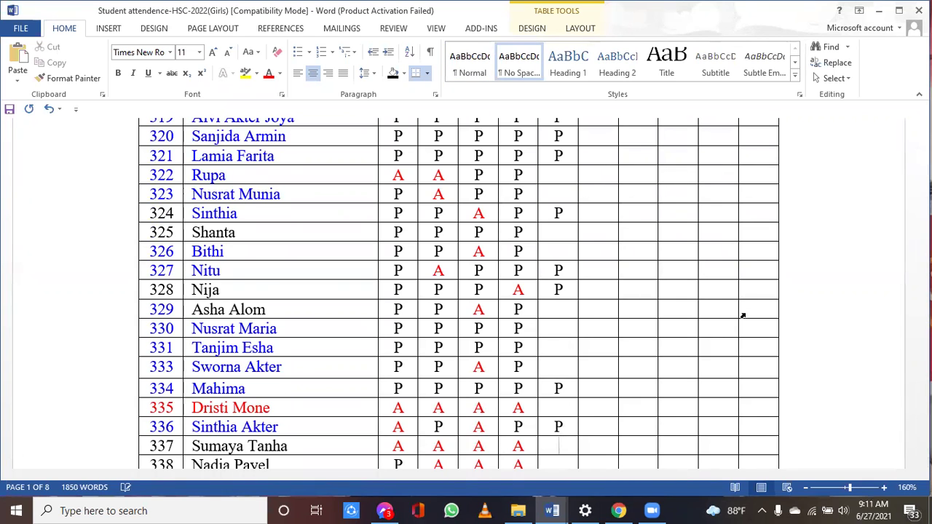
{"action": "scroll", "coordinate": [742, 315], "scroll_direction": "down", "scroll_amount": 4}
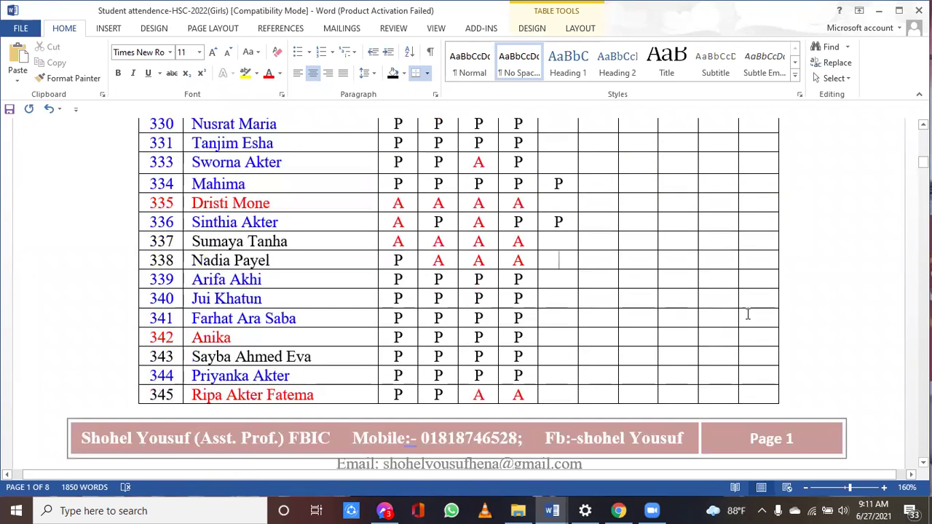
{"action": "key", "text": "Down"}
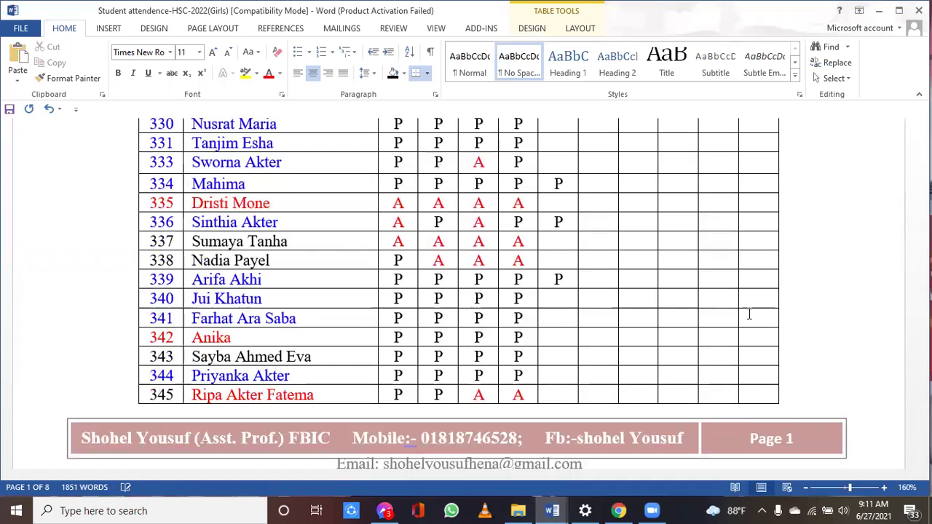
{"action": "key", "text": "Down"}
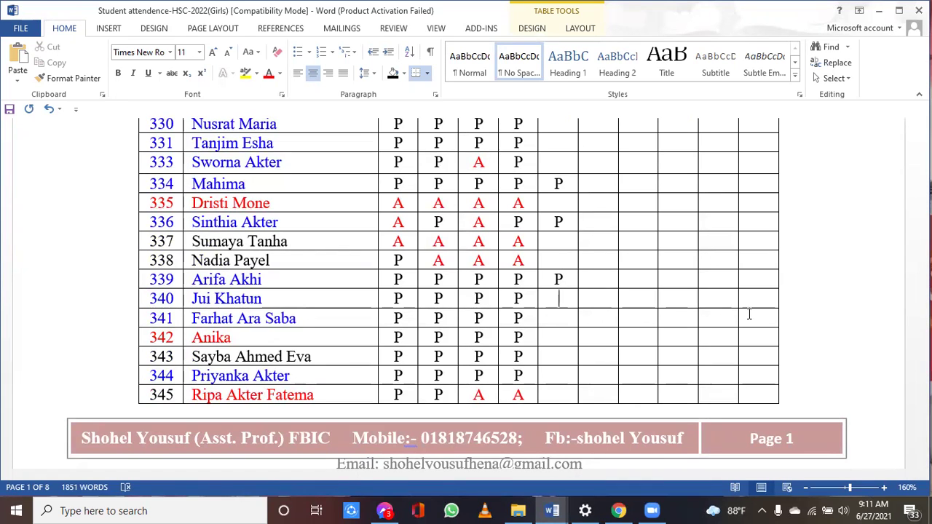
{"action": "type", "text": "P"}
{"action": "key", "text": "Down"}
{"action": "type", "text": "P"}
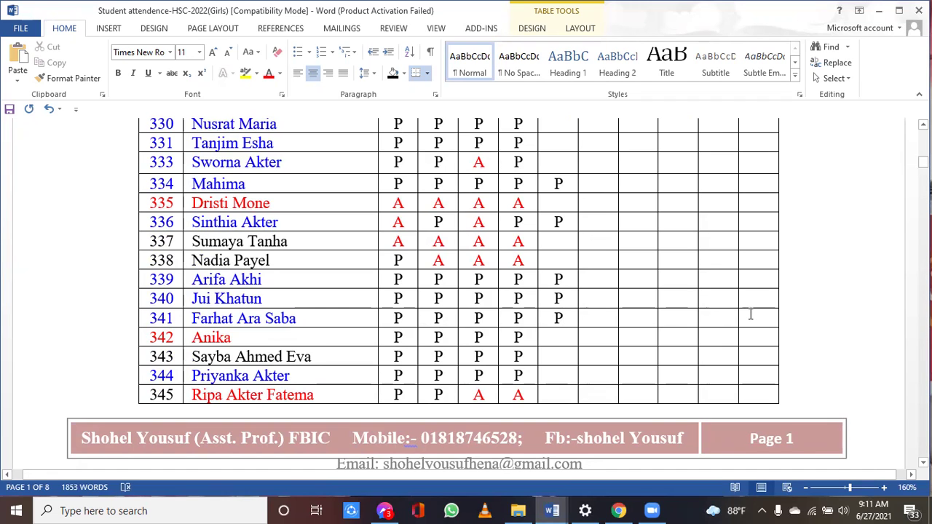
Enter P in the 27 column for rolls 342 and 343, leaving 344 and 345 blank
{"action": "type", "text": "P"}
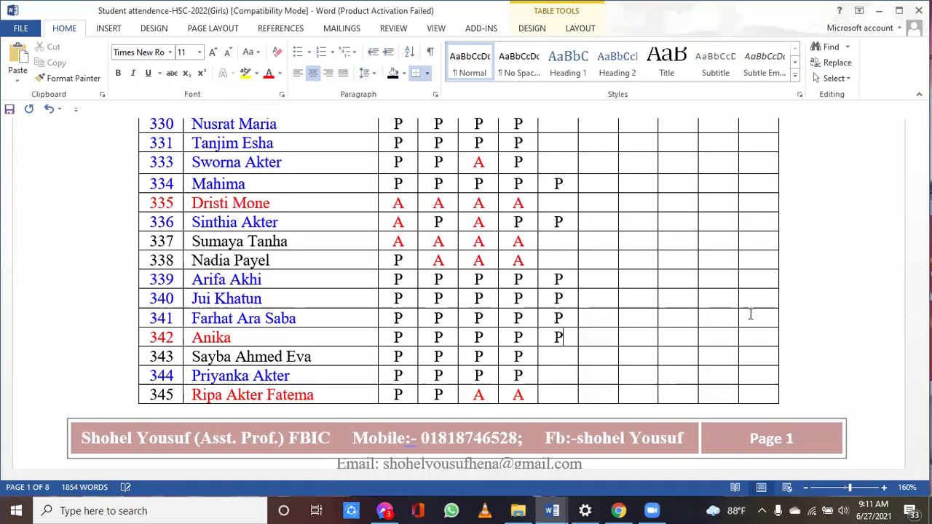
{"action": "key", "text": "Down"}
{"action": "type", "text": "P"}
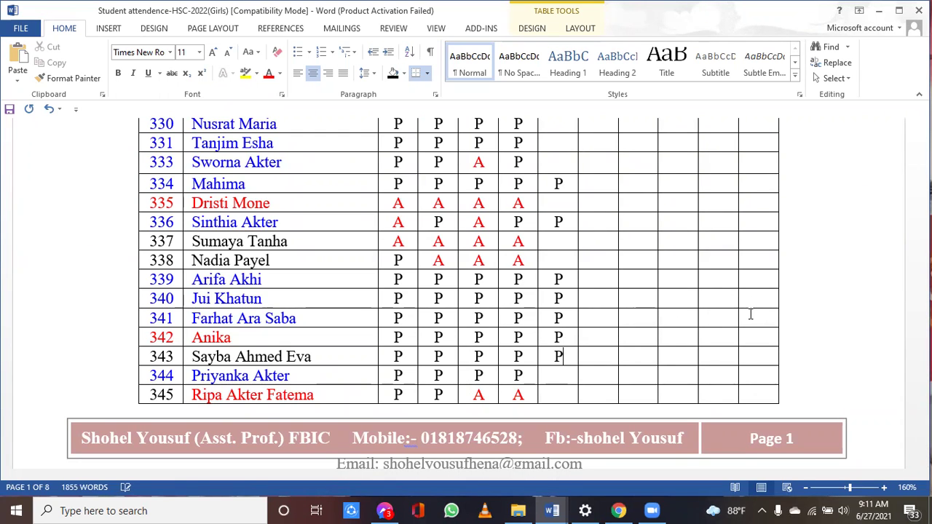
{"action": "key", "text": "Down"}
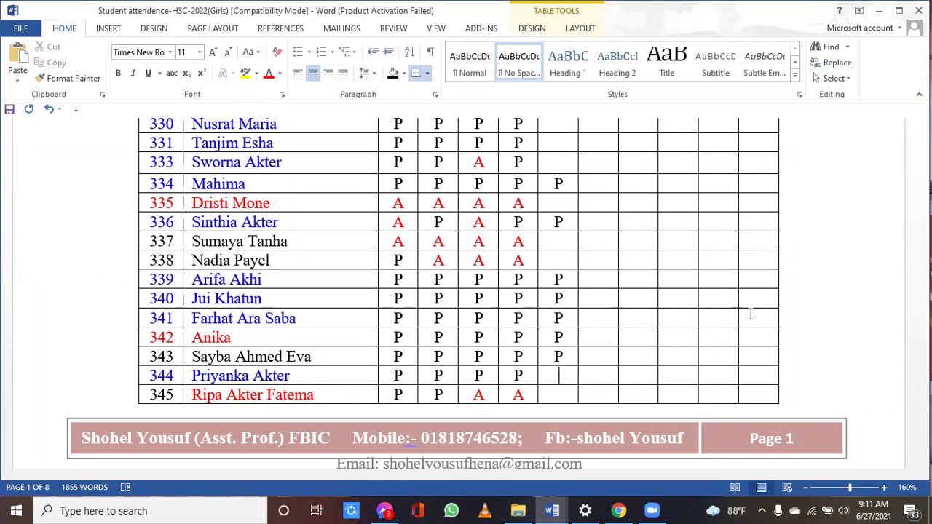
{"action": "key", "text": "Down"}
Enter 27 as the date heading in the first empty column of the table's continuation on page 2
{"action": "scroll", "coordinate": [748, 314], "scroll_direction": "down", "scroll_amount": 5}
{"action": "left_click", "coordinate": [562, 195]}
{"action": "type", "text": "27"}
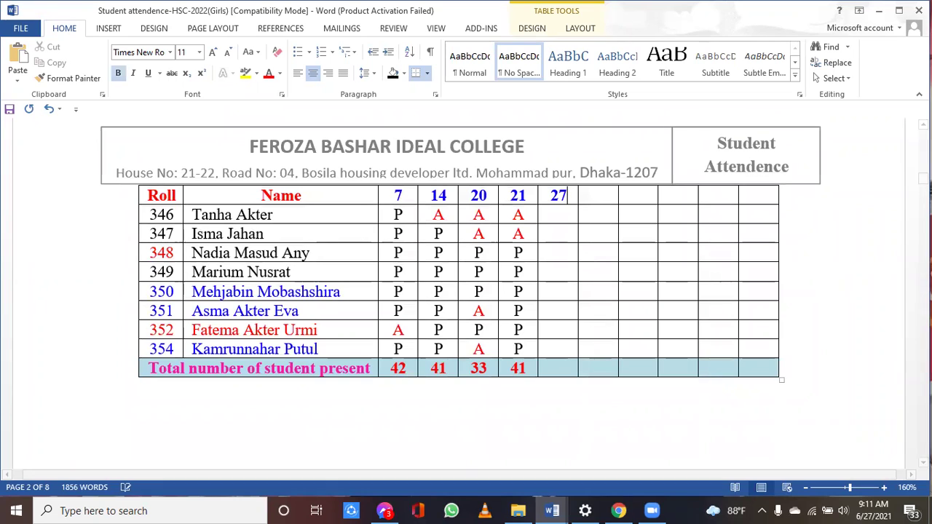
Enter P in the 27 column for roll 351, leaving rolls 346 through 350 blank
{"action": "left_click", "coordinate": [560, 214]}
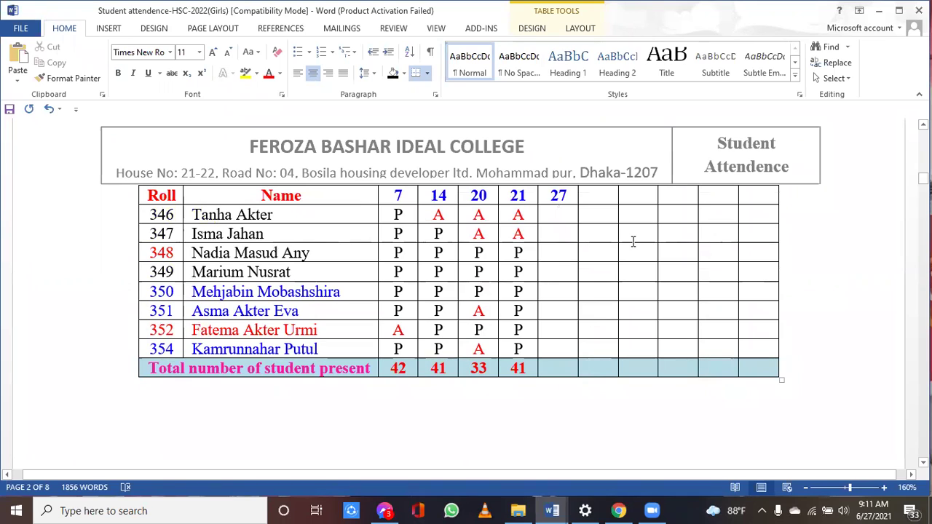
{"action": "key", "text": "Down"}
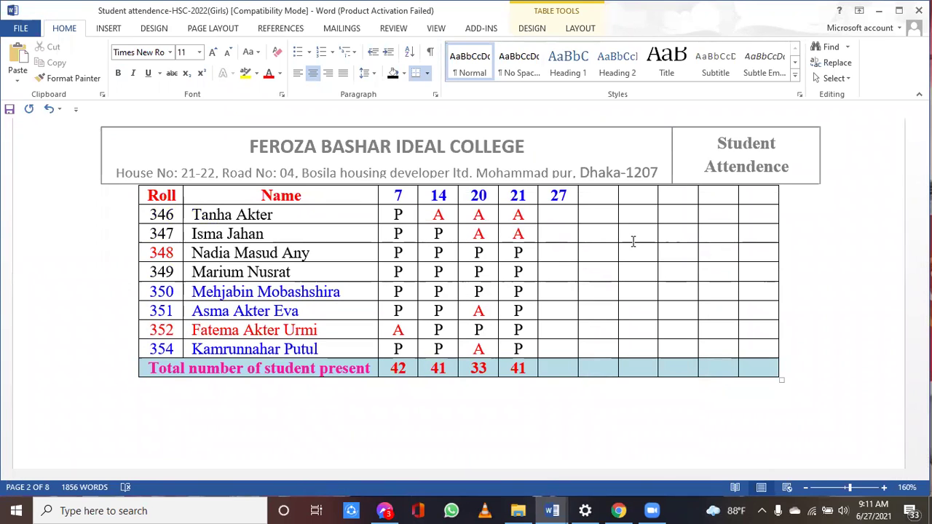
{"action": "key", "text": "Down"}
{"action": "key", "text": "Down"}
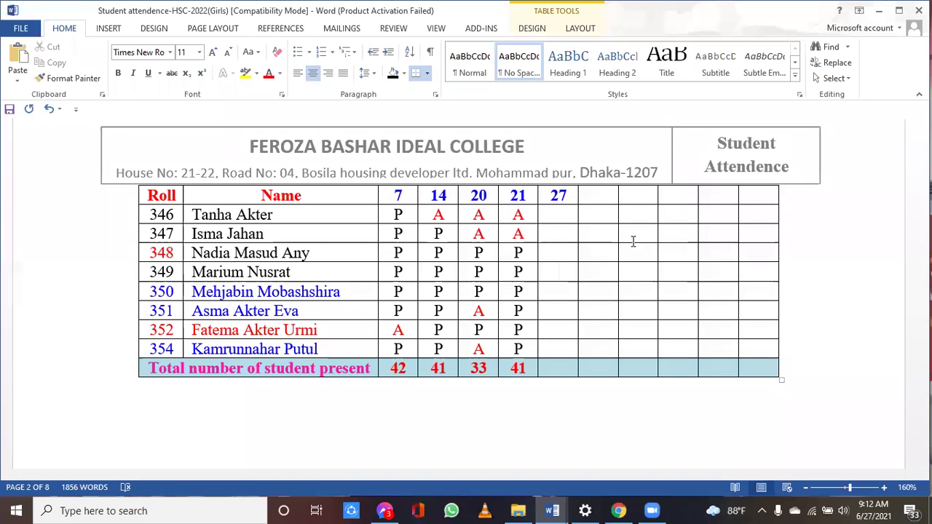
{"action": "key", "text": "Down"}
{"action": "key", "text": "Down"}
{"action": "type", "text": "P"}
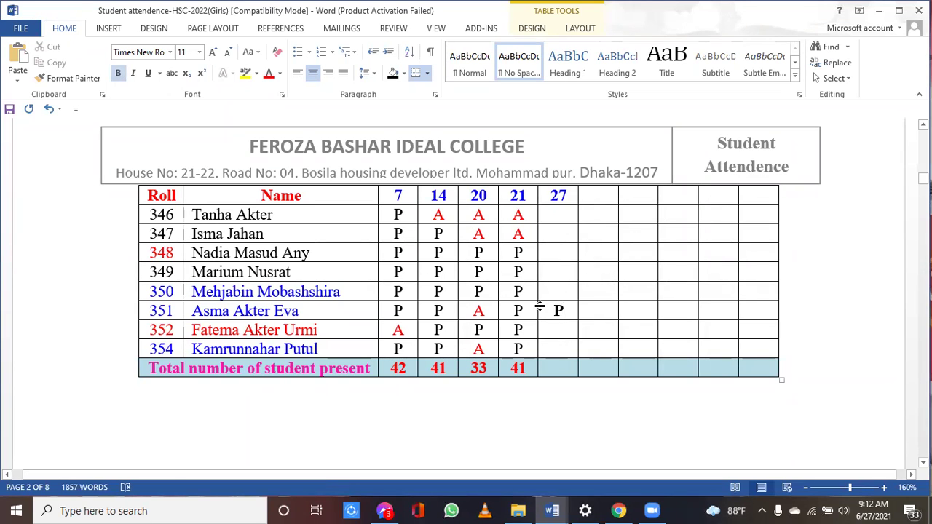
Remove bold from the 27 column cells of rolls 351 to 354 and enter P for roll 352, leaving 354 blank
{"action": "left_click_drag", "start_coordinate": [551, 309], "coordinate": [561, 347]}
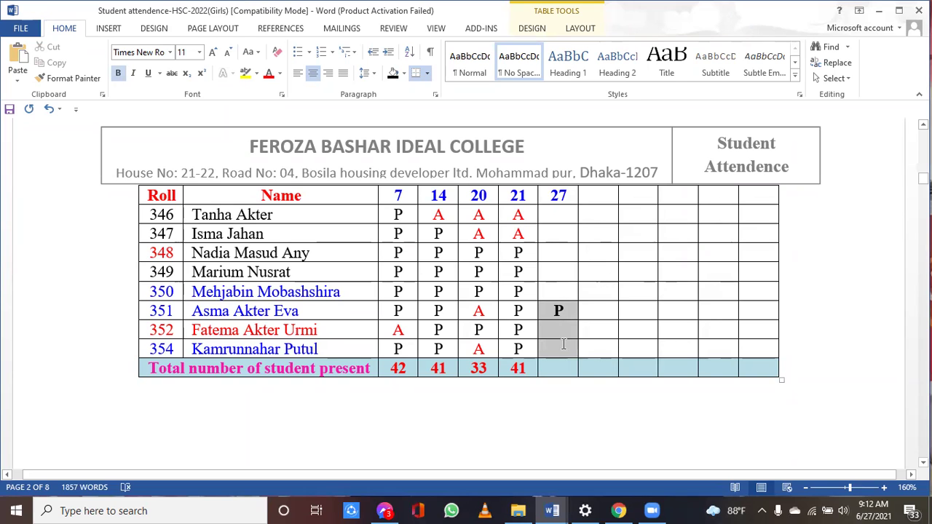
{"action": "left_click", "coordinate": [119, 74]}
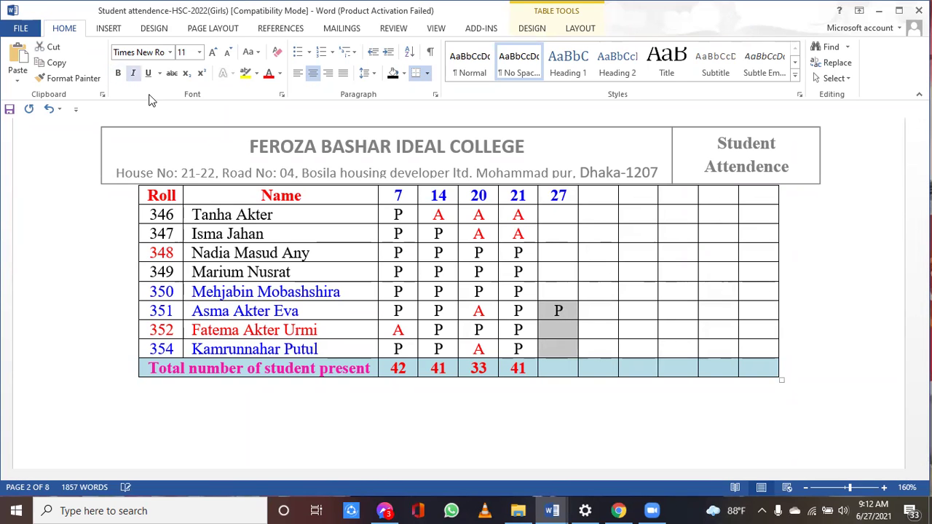
{"action": "left_click", "coordinate": [567, 329]}
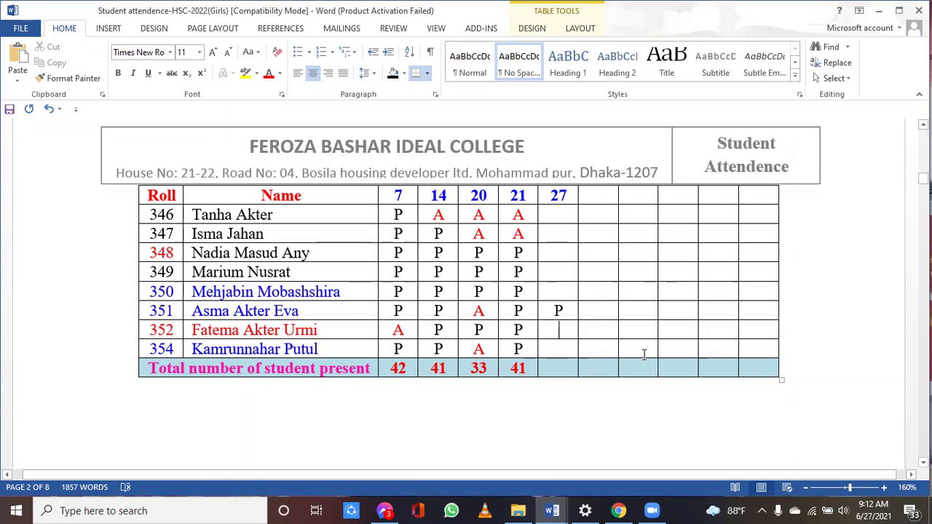
{"action": "type", "text": "P"}
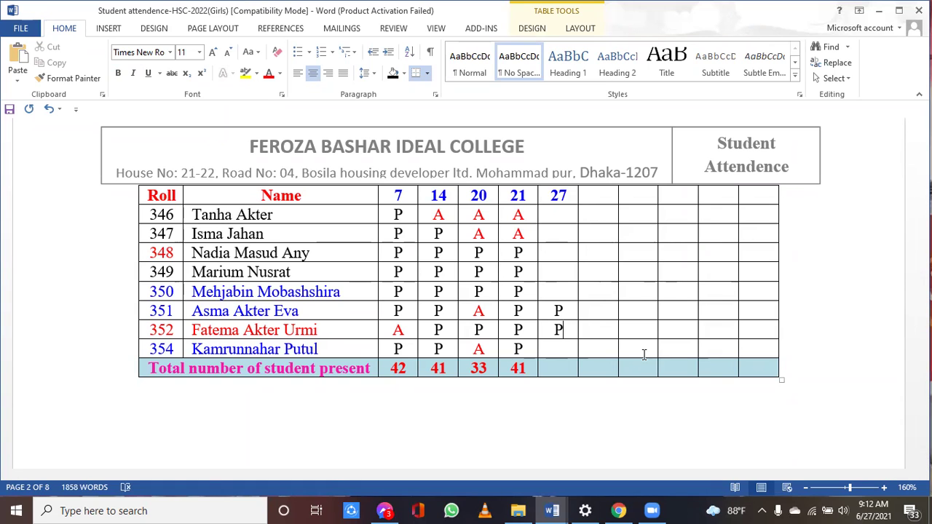
{"action": "key", "text": "Down"}
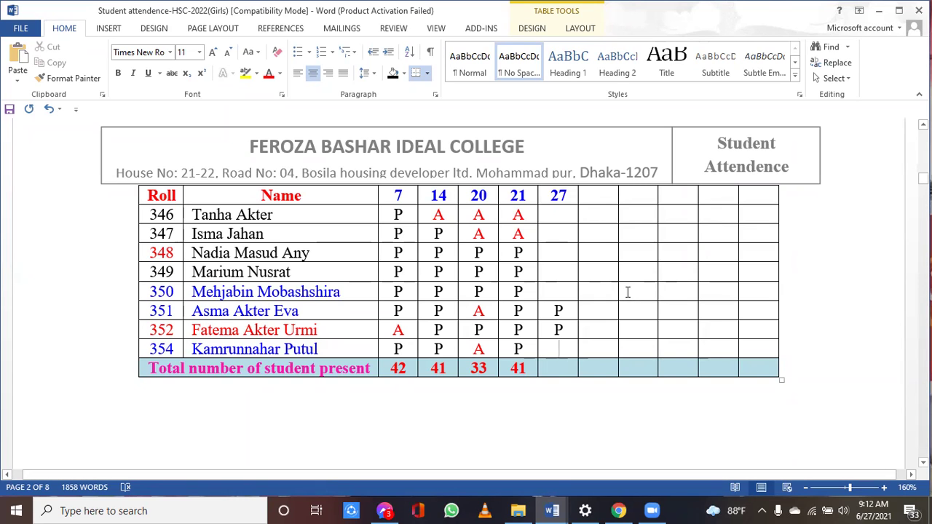
Review the 27 column entries from the end of the girls' attendance table back to its first rows
{"action": "scroll", "coordinate": [627, 292], "scroll_direction": "up", "scroll_amount": 5}
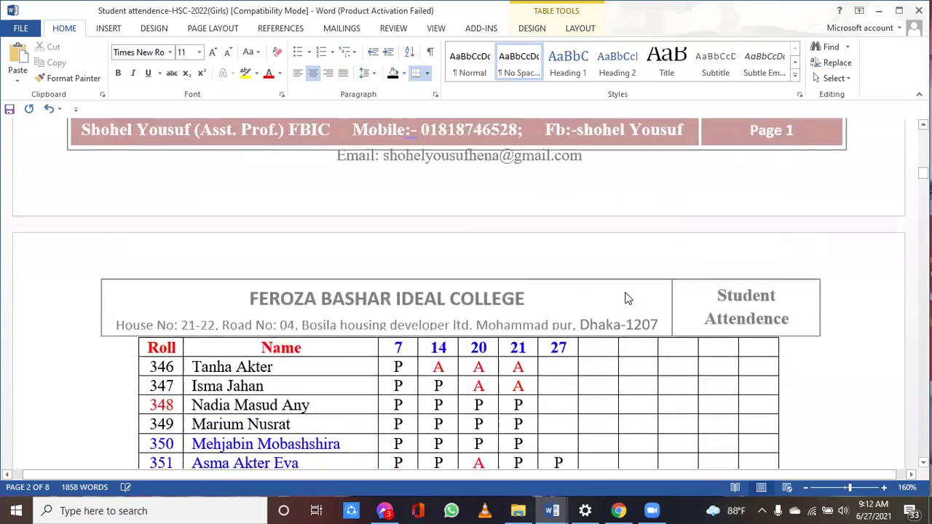
{"action": "scroll", "coordinate": [624, 293], "scroll_direction": "up", "scroll_amount": 12}
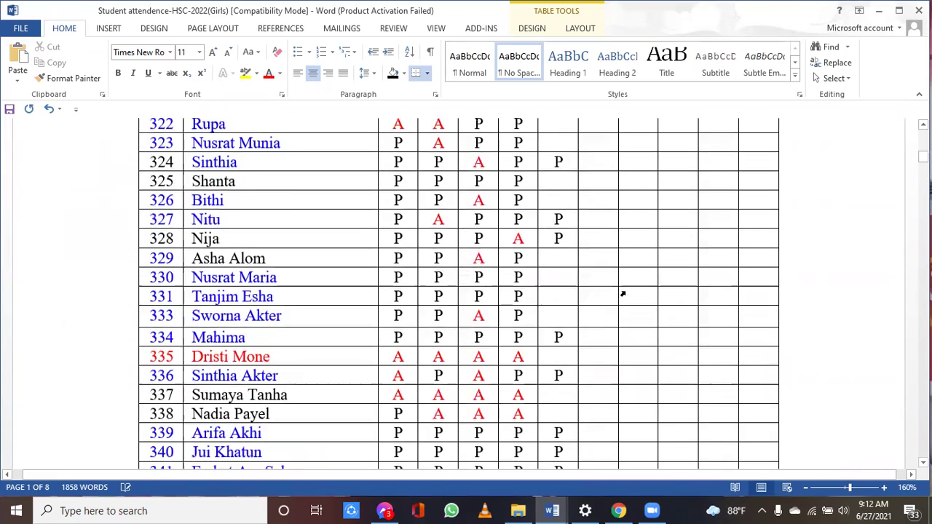
{"action": "scroll", "coordinate": [625, 291], "scroll_direction": "up", "scroll_amount": 5}
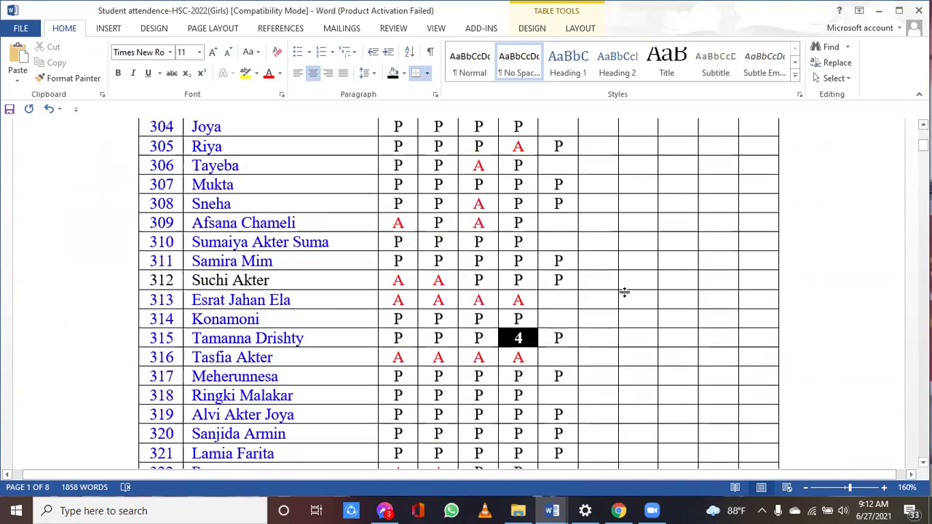
{"action": "scroll", "coordinate": [621, 295], "scroll_direction": "up", "scroll_amount": 1}
{"action": "scroll", "coordinate": [604, 277], "scroll_direction": "down", "scroll_amount": 1}
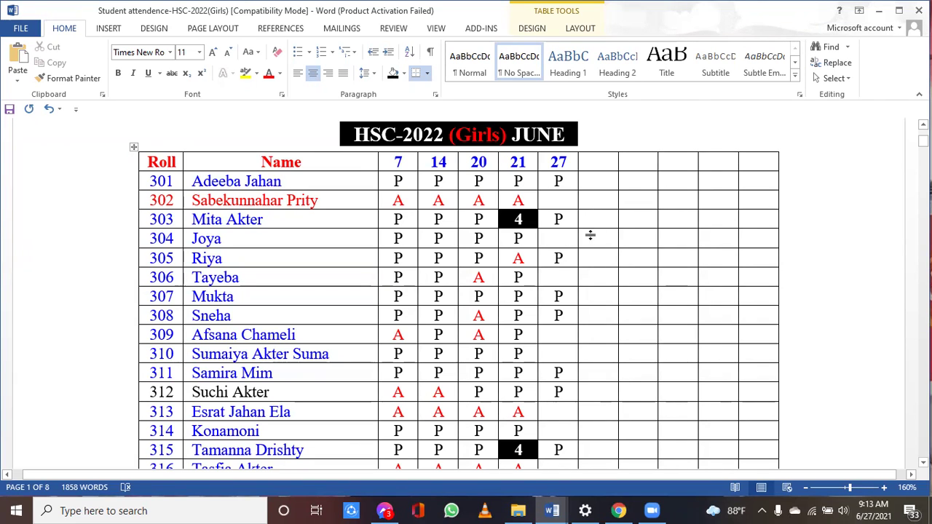
Switch to the HSC-2022 (Acc. 1st)-Financial statement document and show the income statement format
{"action": "left_click", "coordinate": [551, 510]}
{"action": "left_click", "coordinate": [621, 469]}
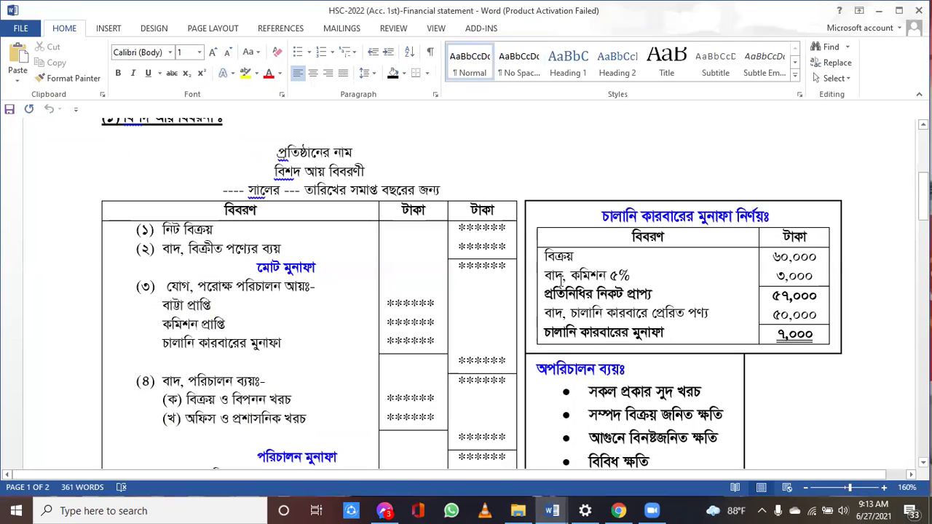
{"action": "scroll", "coordinate": [559, 281], "scroll_direction": "up", "scroll_amount": 1}
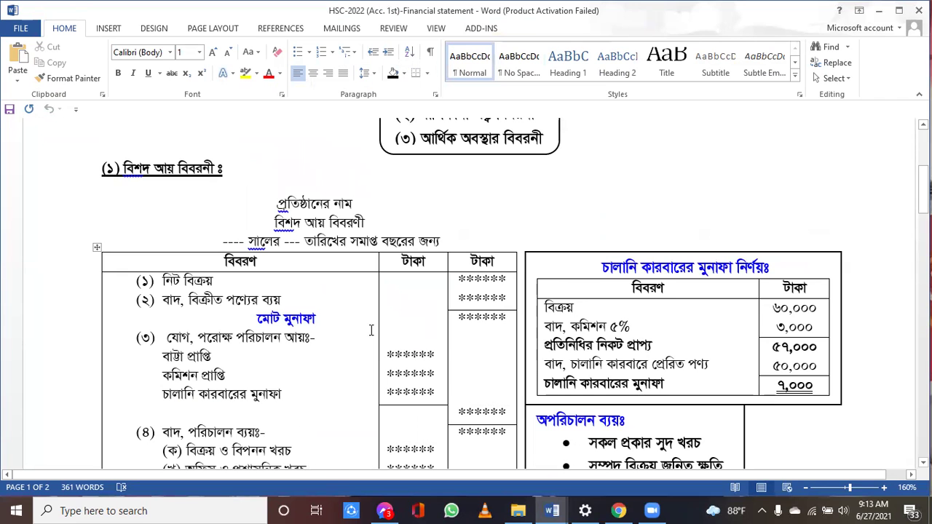
{"action": "scroll", "coordinate": [370, 330], "scroll_direction": "down", "scroll_amount": 2}
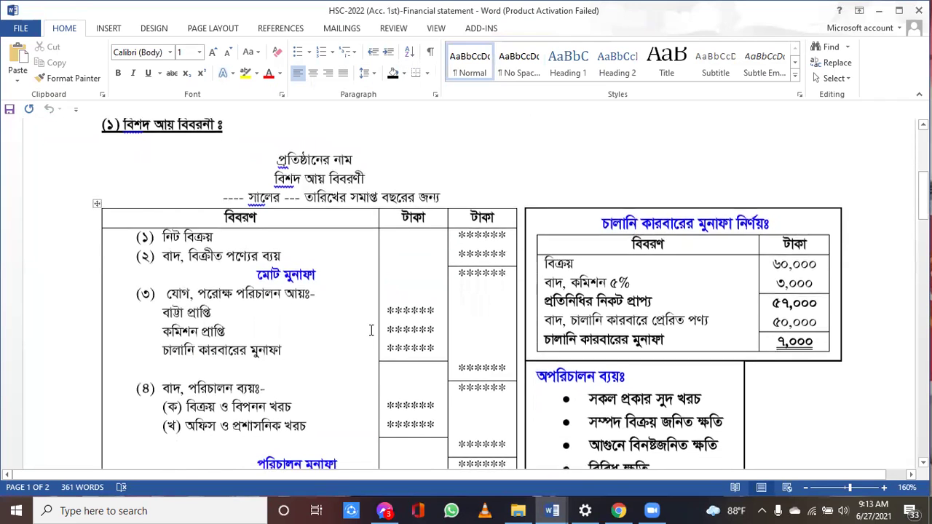